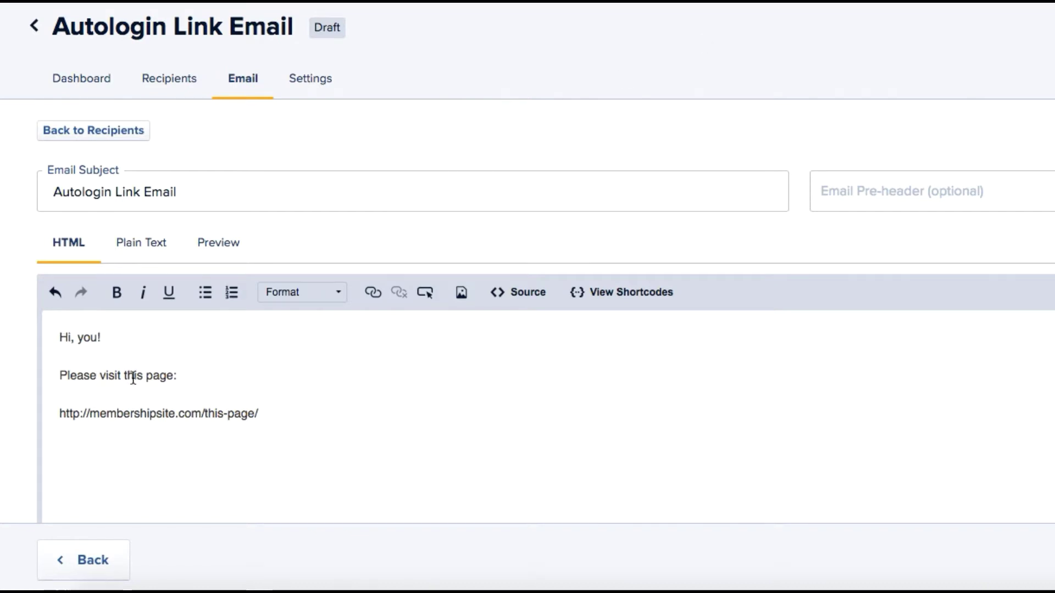
drag(55, 413, 266, 418)
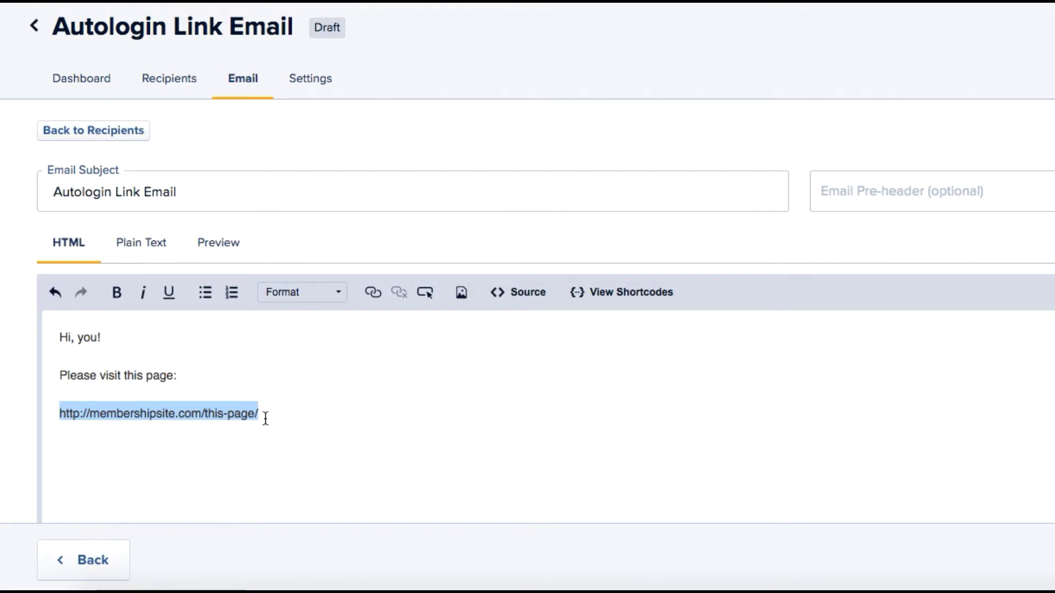
- Append ?accessally_user= with the subscriber Email shortcode to the page URL
click(265, 419)
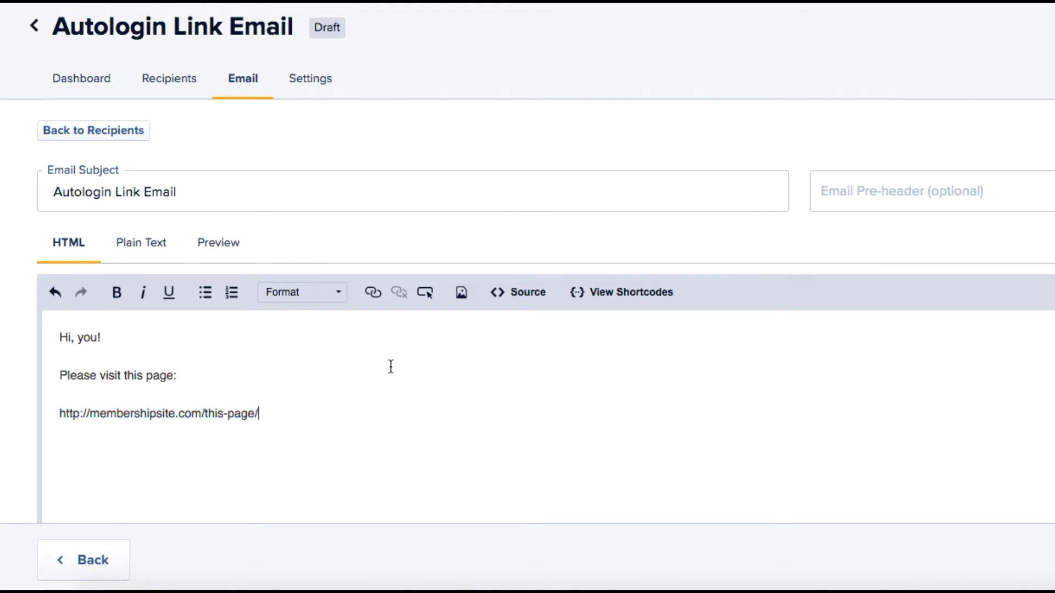
text(?accessally_user=)
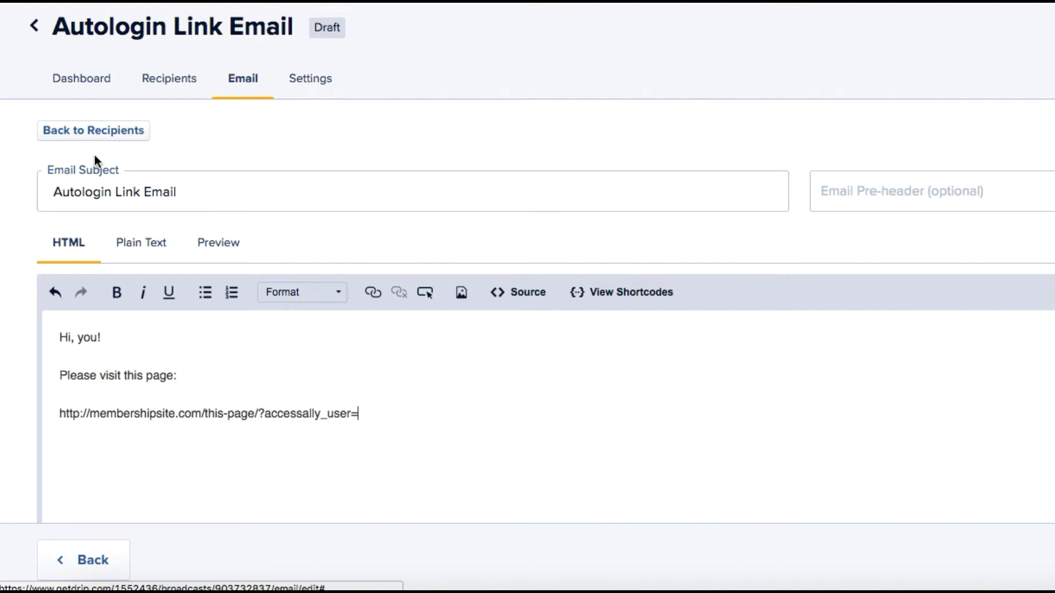
click(651, 293)
scroll(631, 331, up, 3)
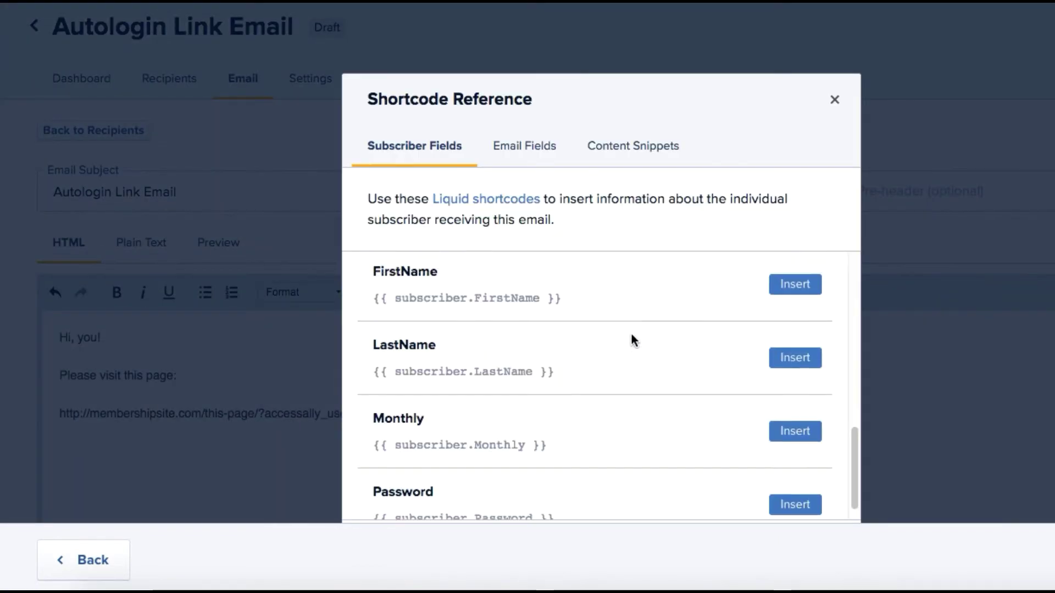
scroll(535, 324, up, 2)
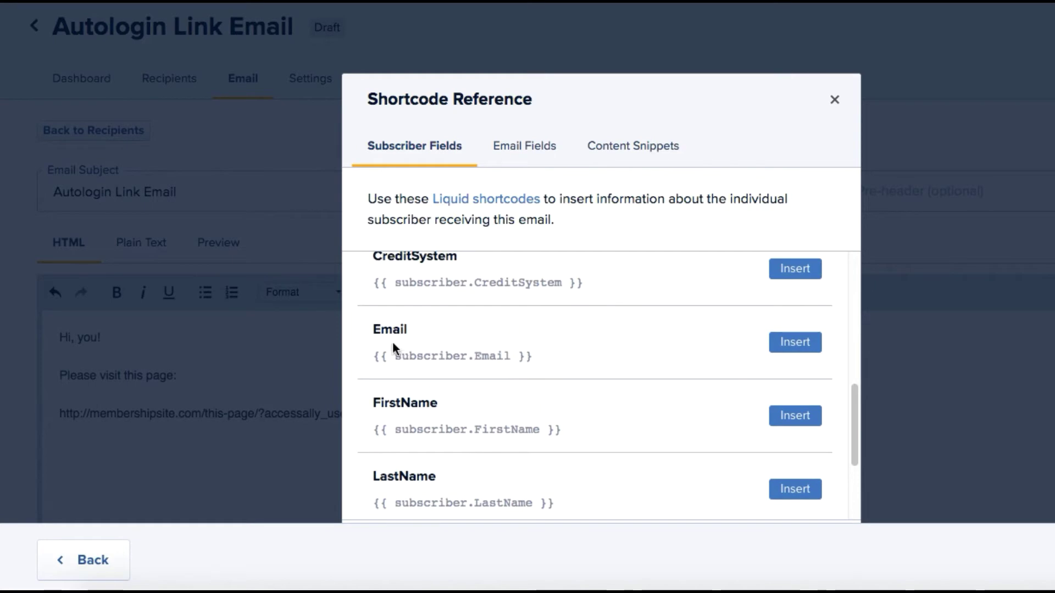
click(795, 342)
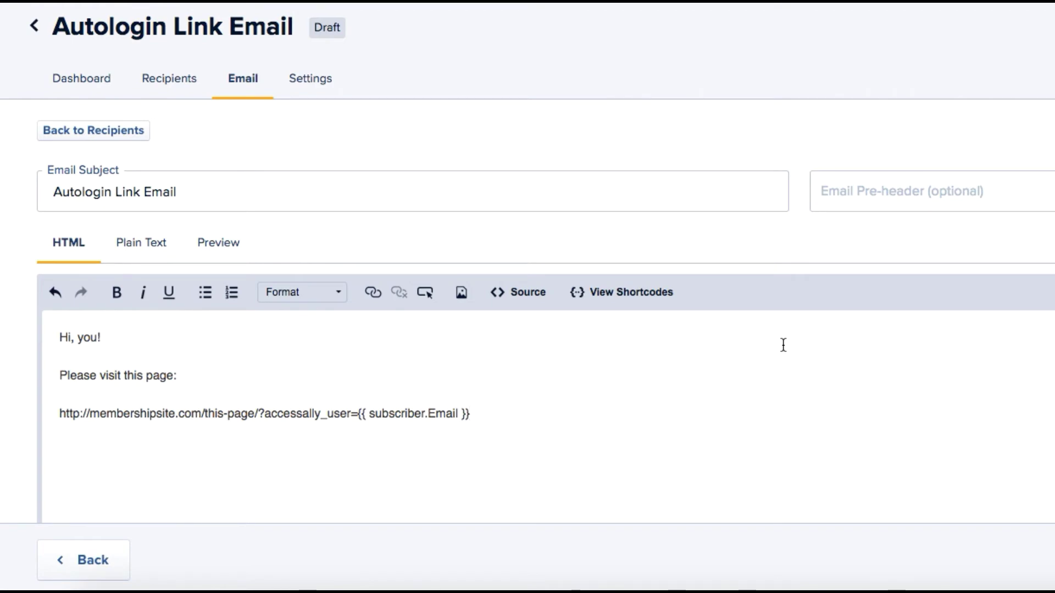
text(&ac)
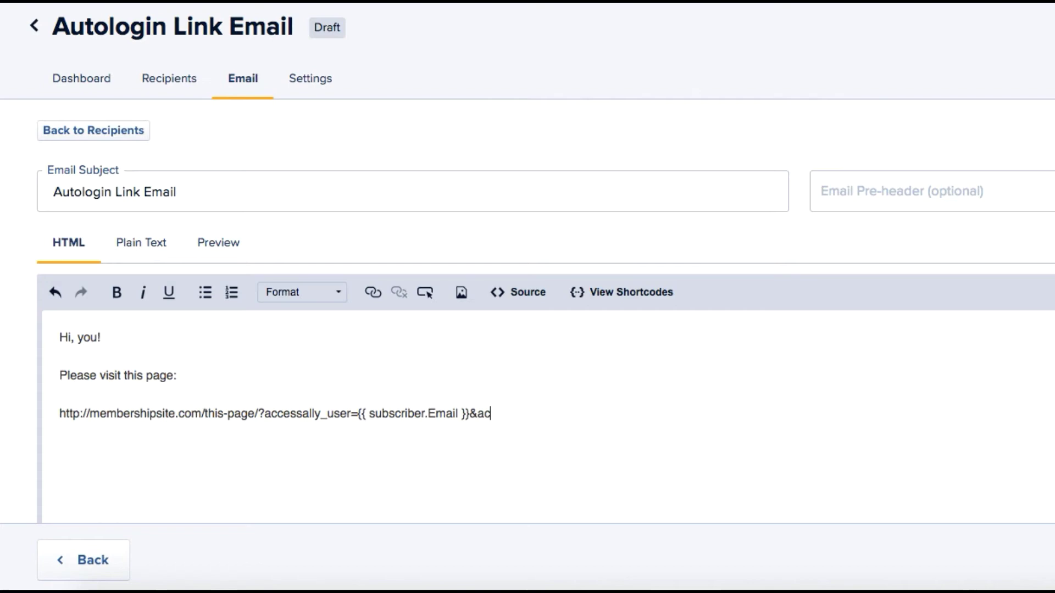
text(cessally_)
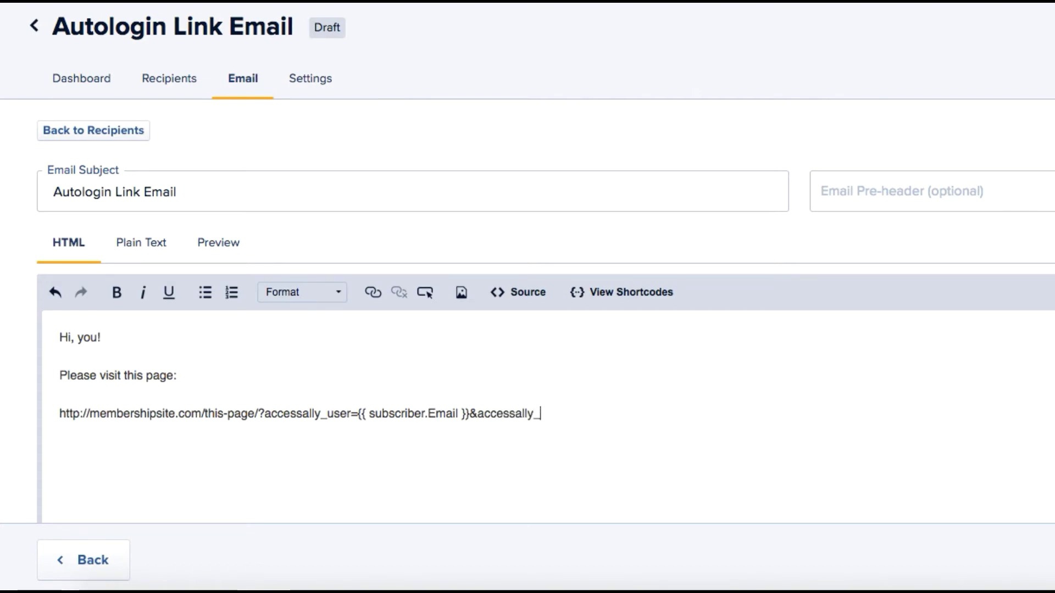
text(pwd)
text(=)
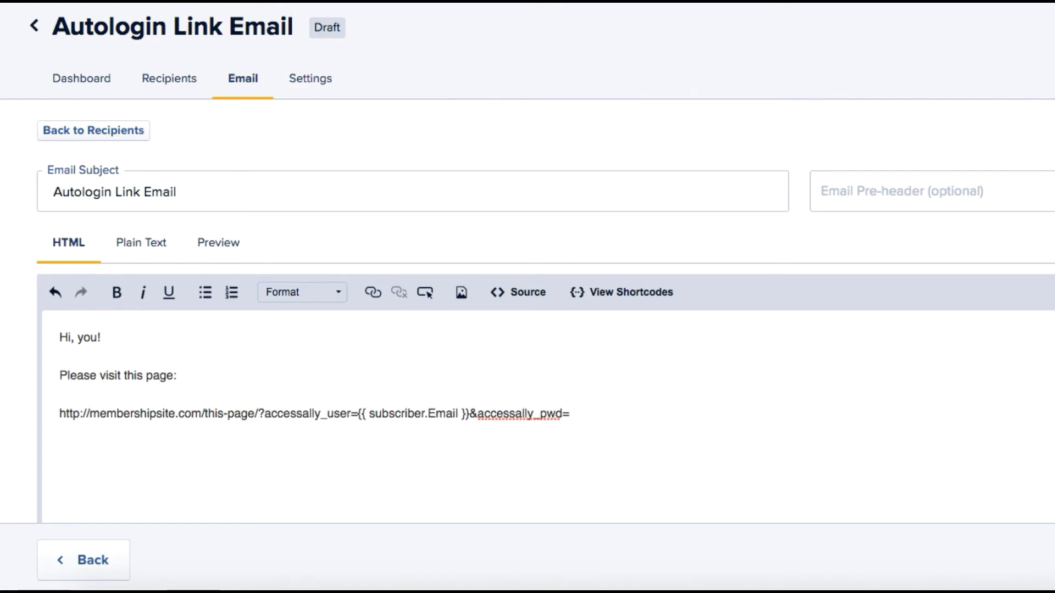
- Append &accessally_pwd= with the subscriber Password shortcode after the email shortcode
click(627, 292)
scroll(639, 326, down, 2)
scroll(635, 326, down, 2)
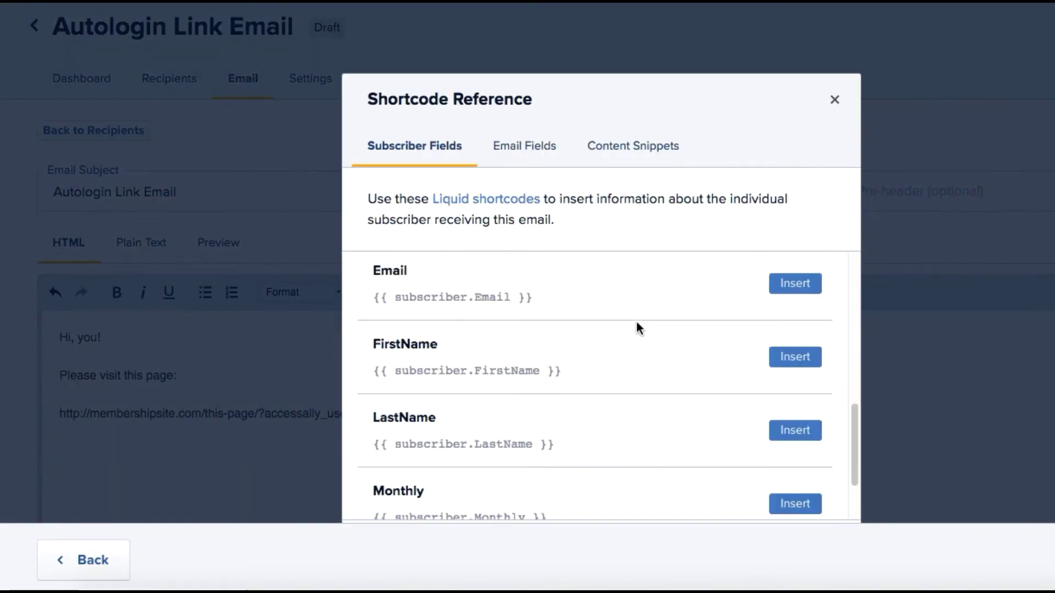
scroll(636, 326, down, 2)
scroll(636, 325, down, 2)
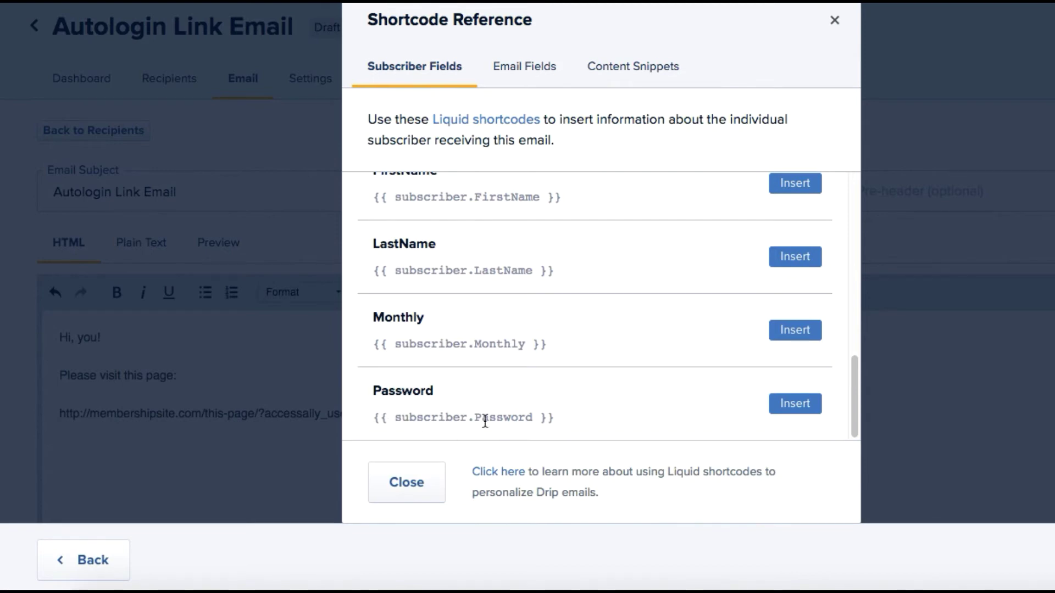
click(804, 412)
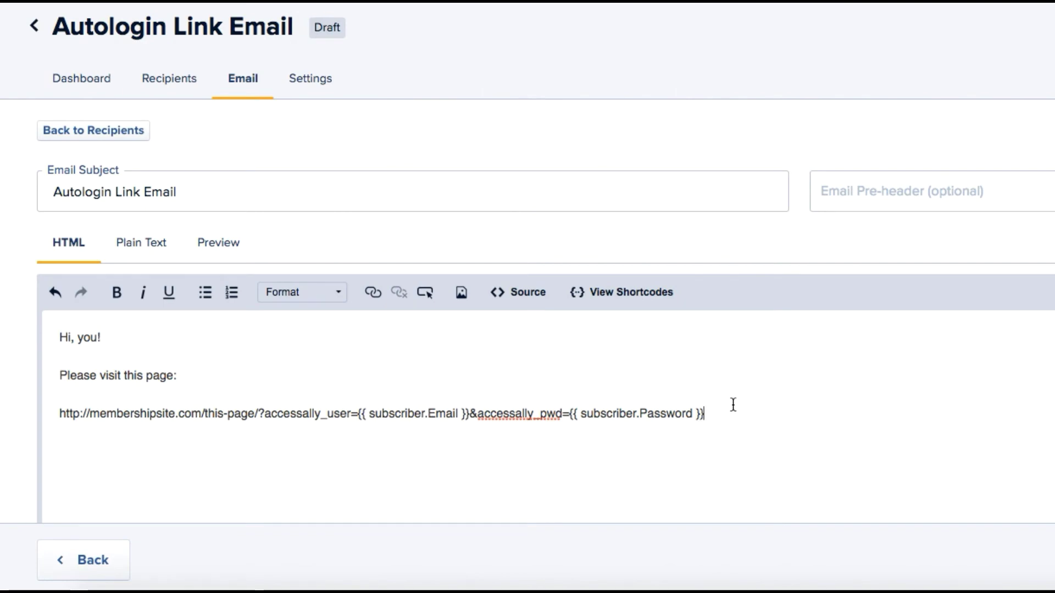
- Remove the ?accessally_user and &accessally_pwd query string from the visible URL
drag(705, 413, 259, 413)
key(ctrl+c)
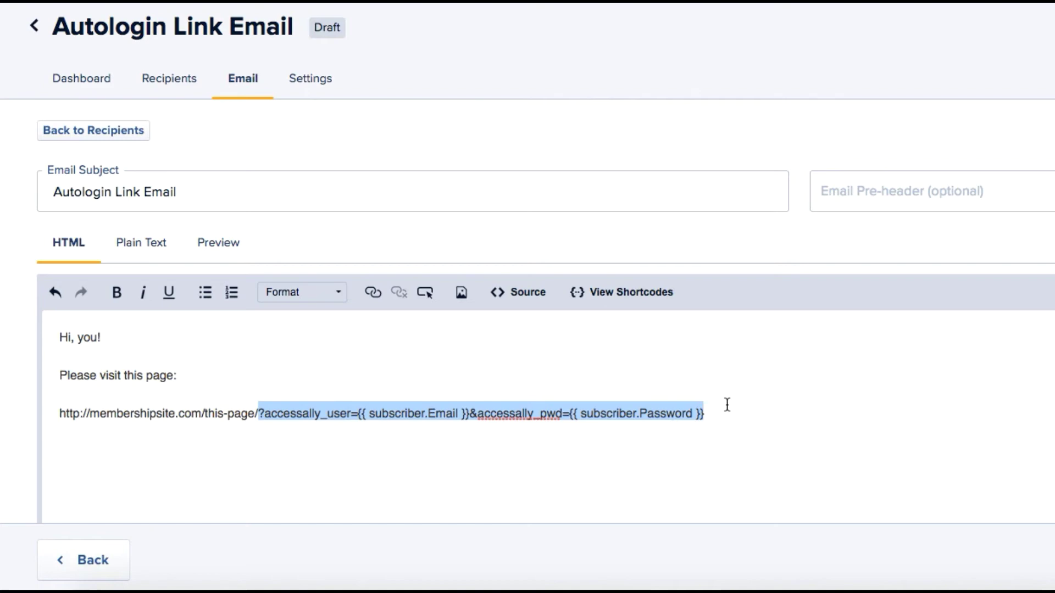
click(707, 416)
drag(707, 416, 54, 415)
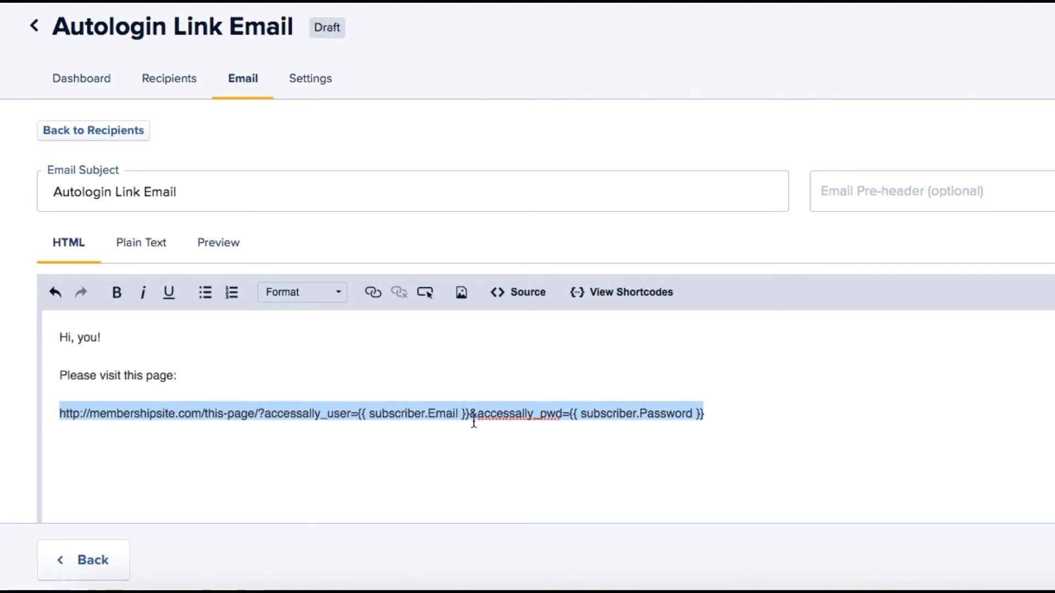
mouse_move(710, 414)
mouse_down()
mouse_move(259, 415)
mouse_move(56, 400)
mouse_up()
key(Delete)
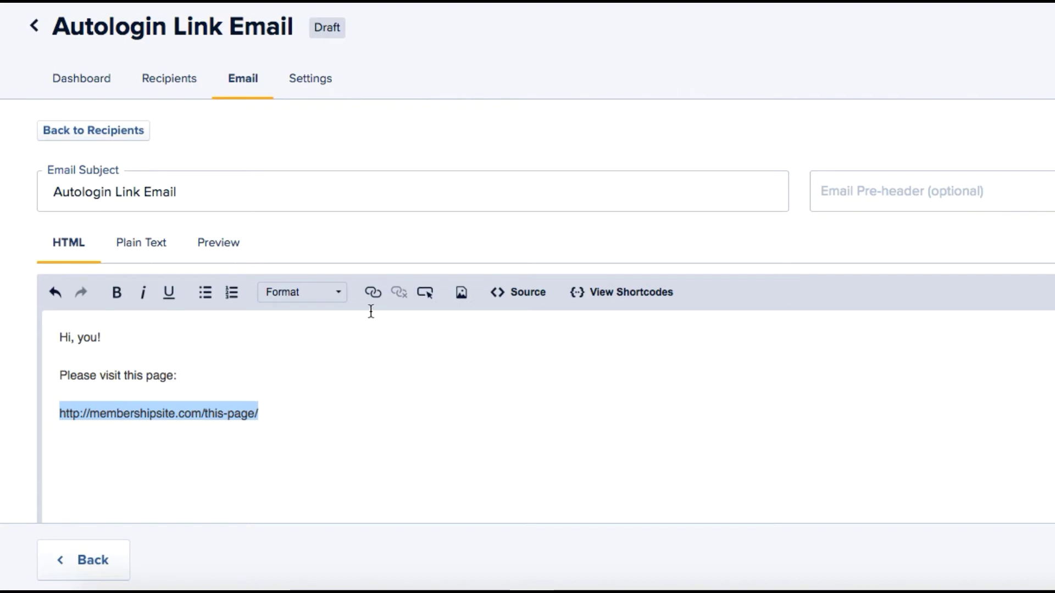
- Link the plain page URL to the full address with both accessally shortcodes
click(373, 292)
click(395, 280)
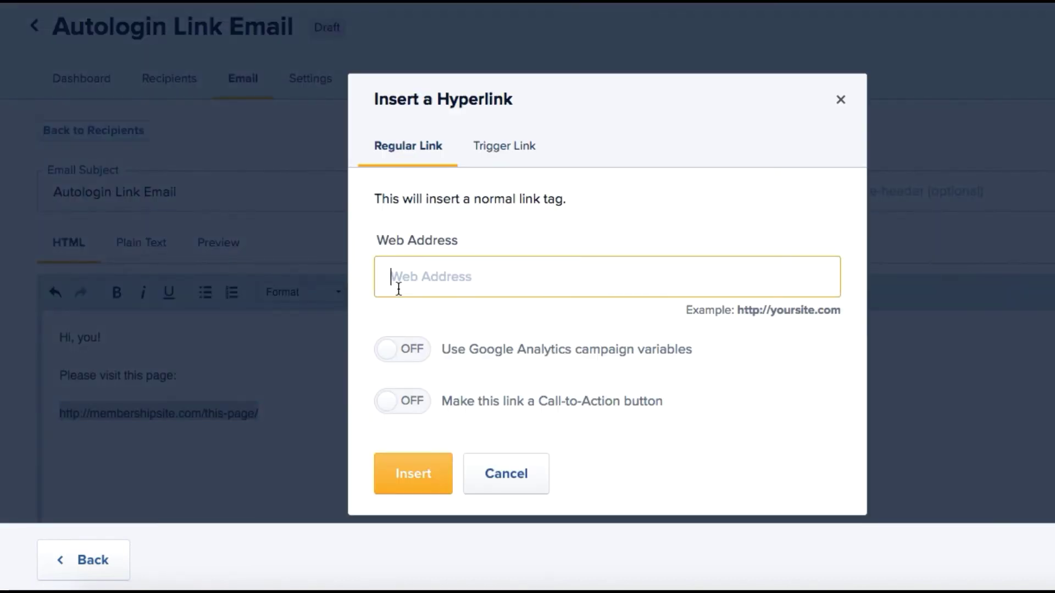
key(ctrl+v)
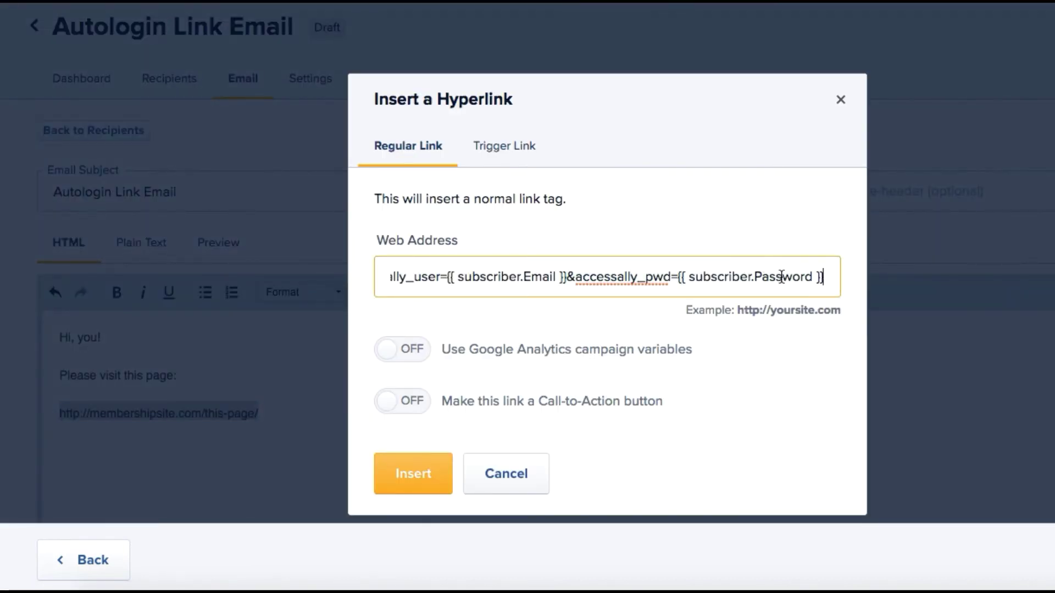
drag(825, 277, 357, 279)
drag(779, 277, 831, 278)
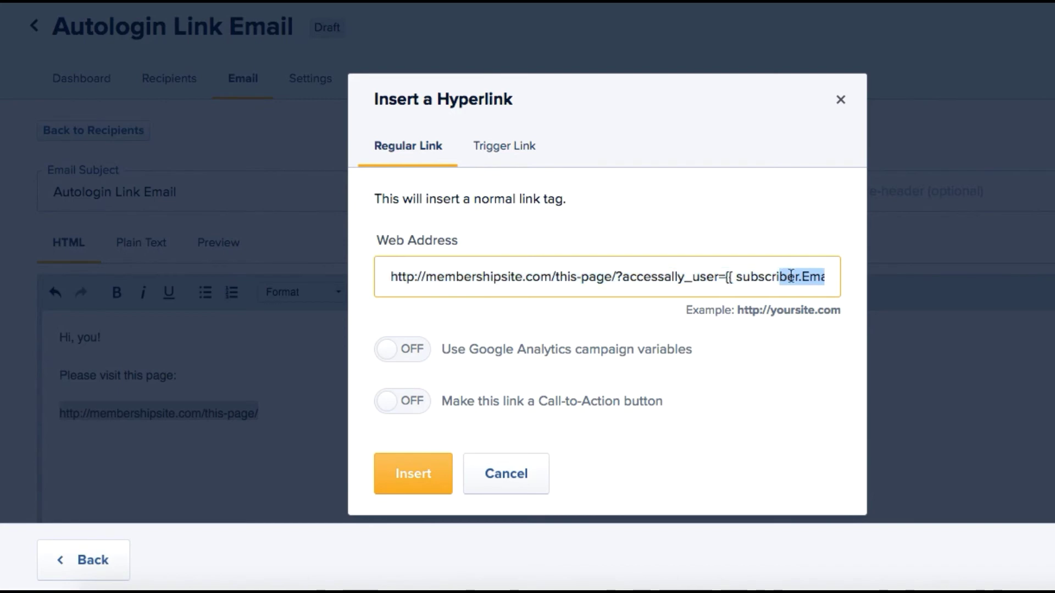
click(403, 476)
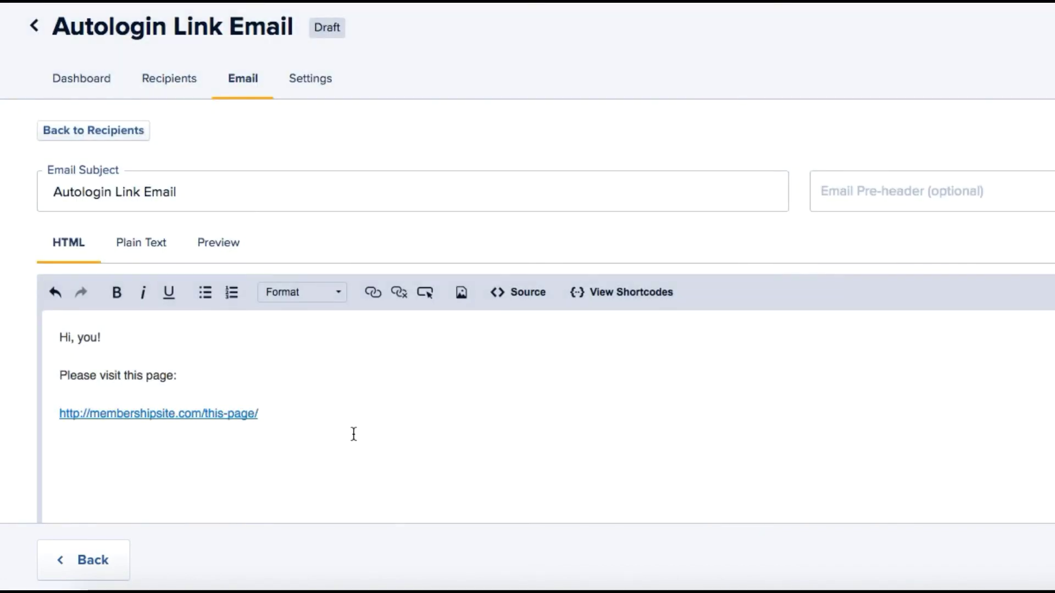